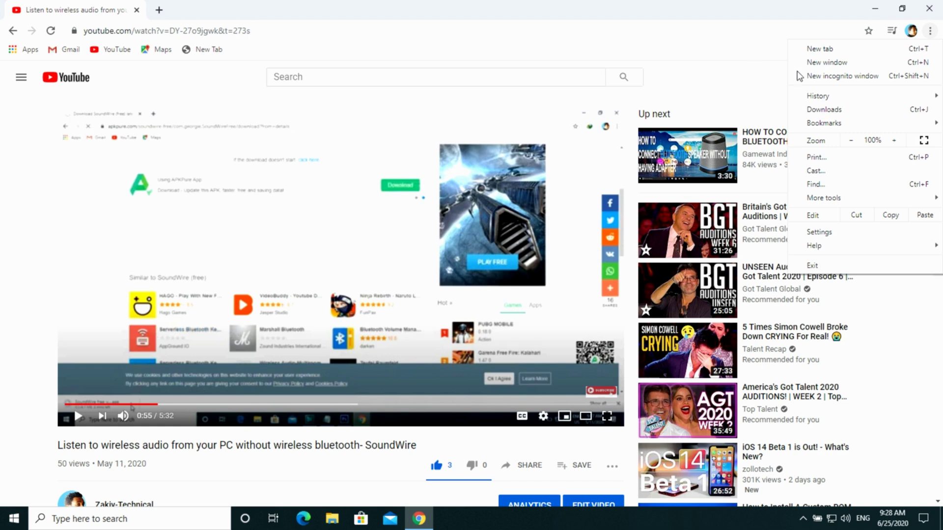
mouse_move(819, 97)
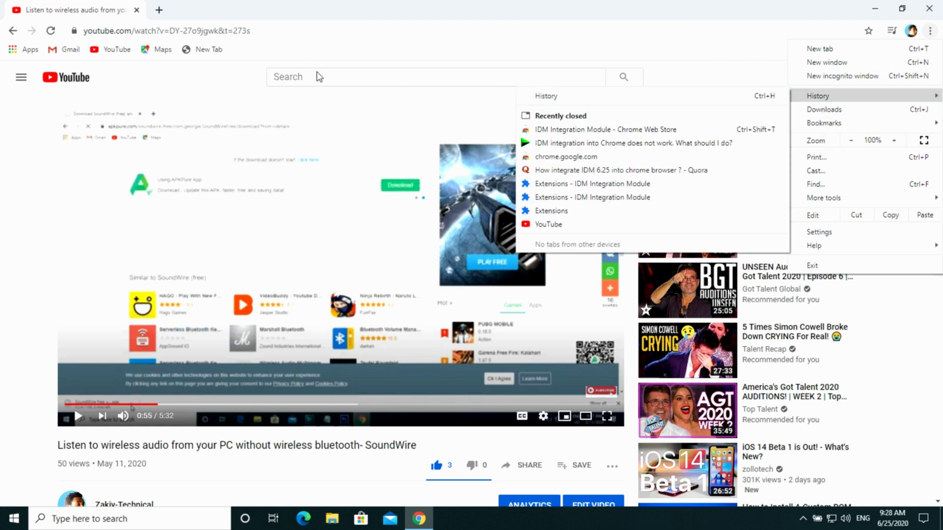
click(318, 5)
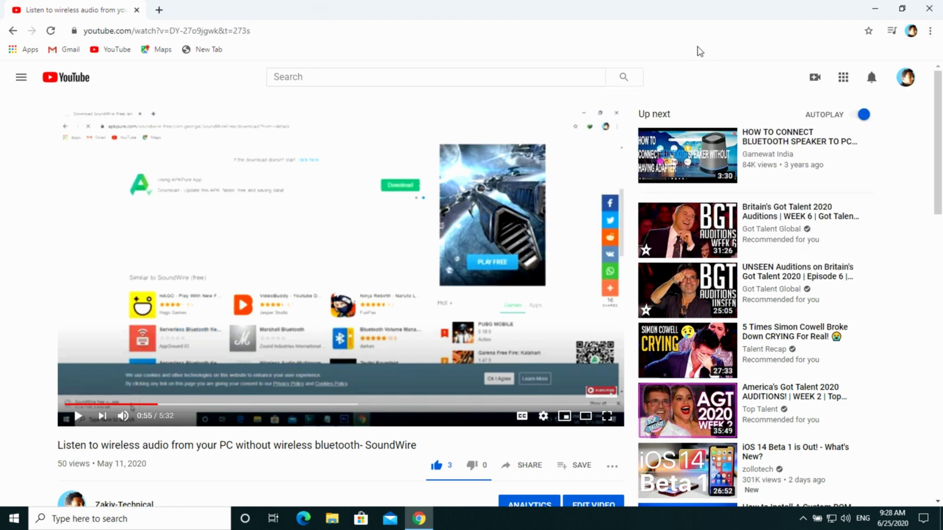
- Minimize Chrome, then launch Internet Download Manager from the desktop and maximize its window
click(875, 8)
double_click(73, 323)
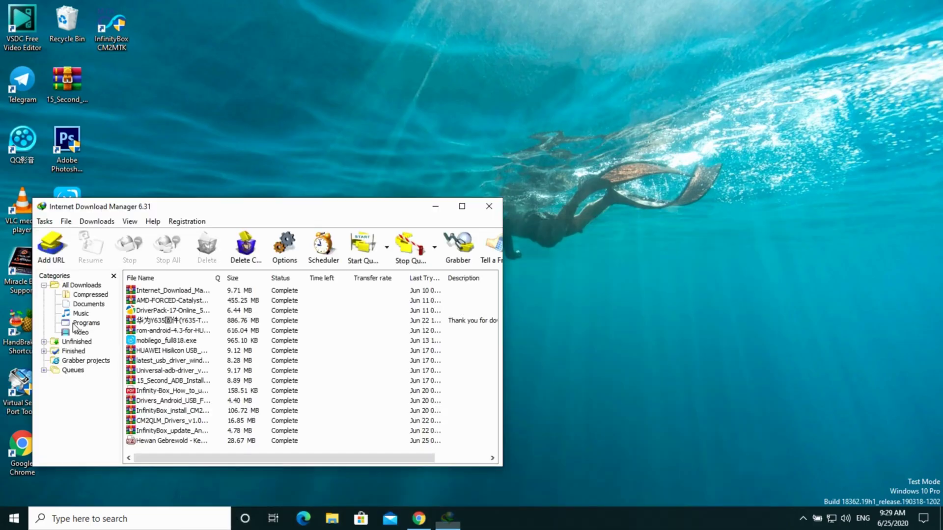
click(453, 211)
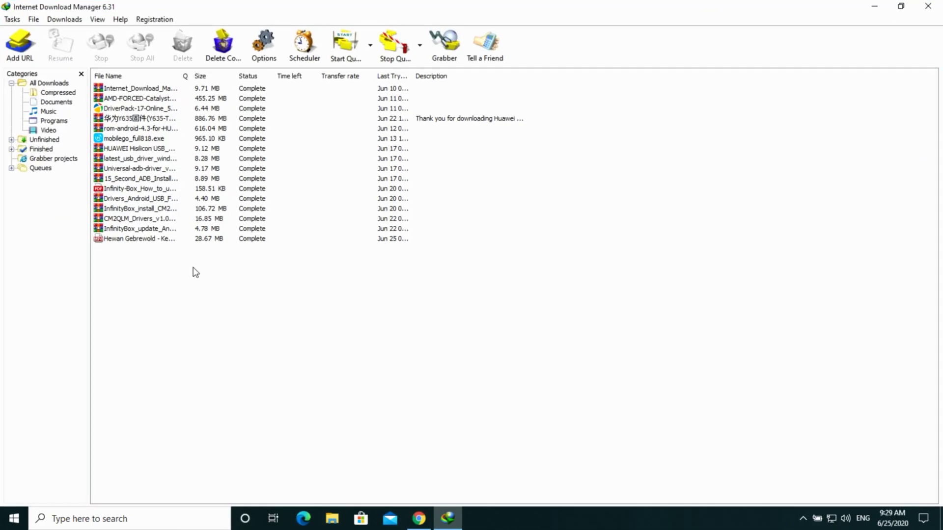
click(873, 7)
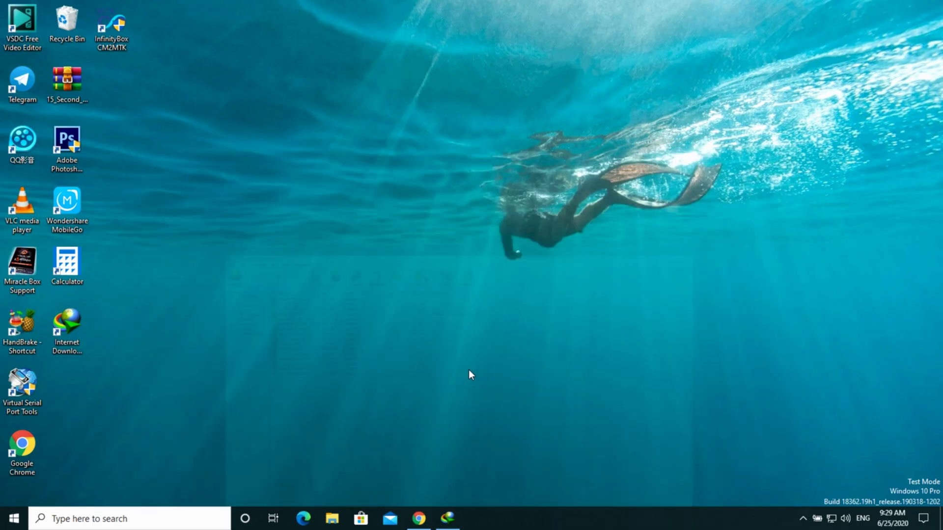
click(440, 522)
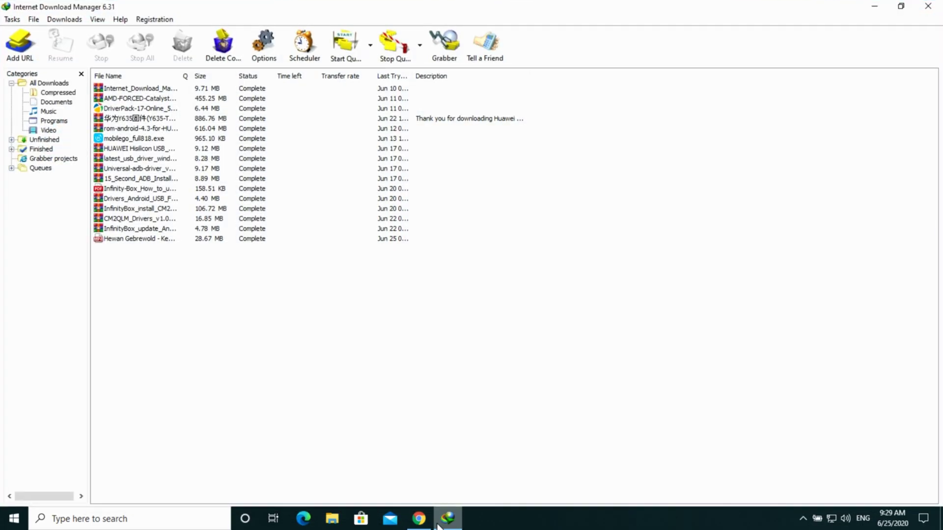
click(444, 520)
- Return to Chrome and search the web for "idm integration module" in a new tab
click(419, 518)
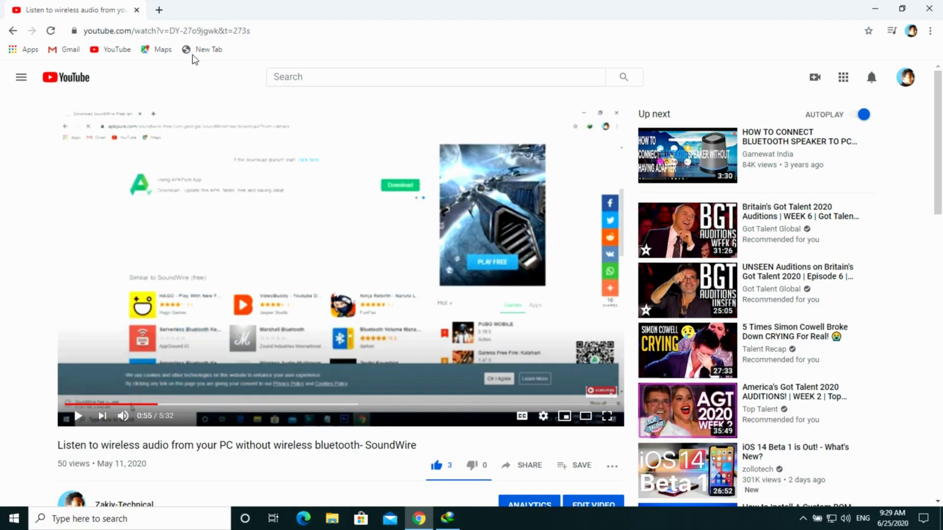
click(159, 10)
click(156, 29)
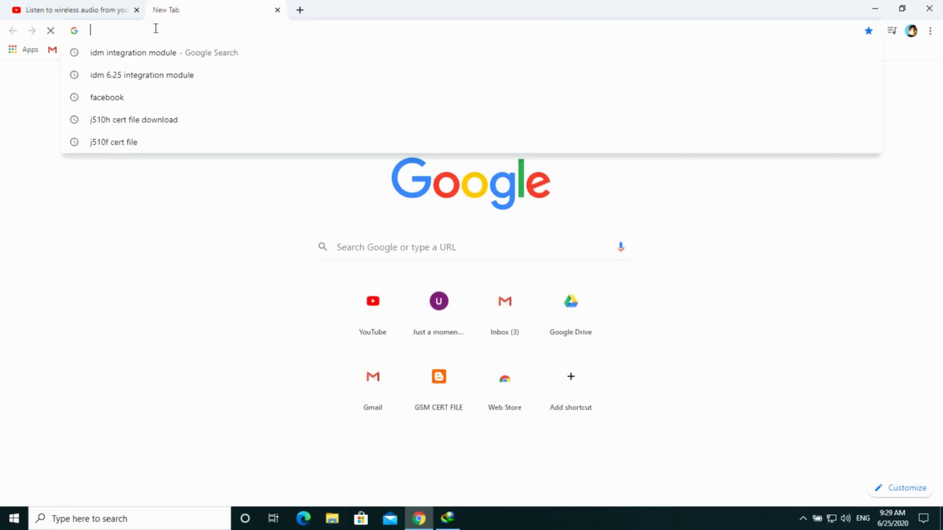
text(i)
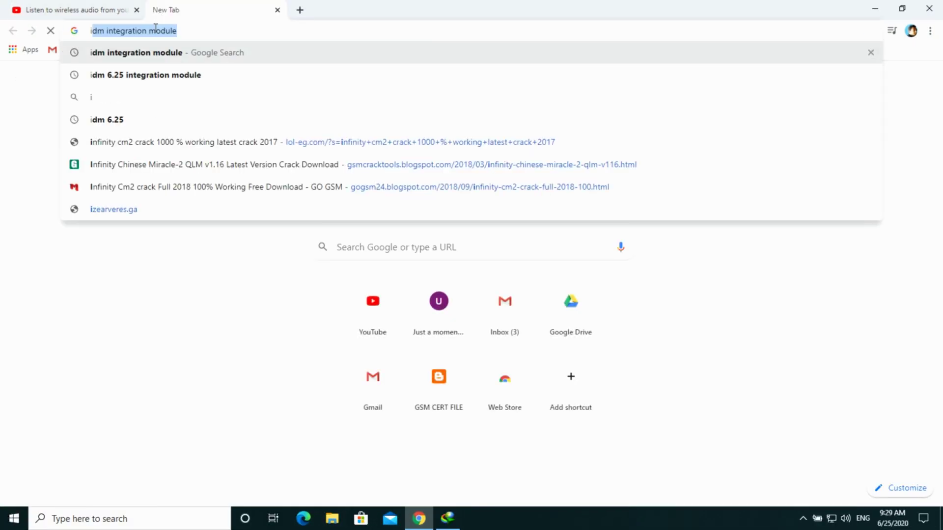
text(dm)
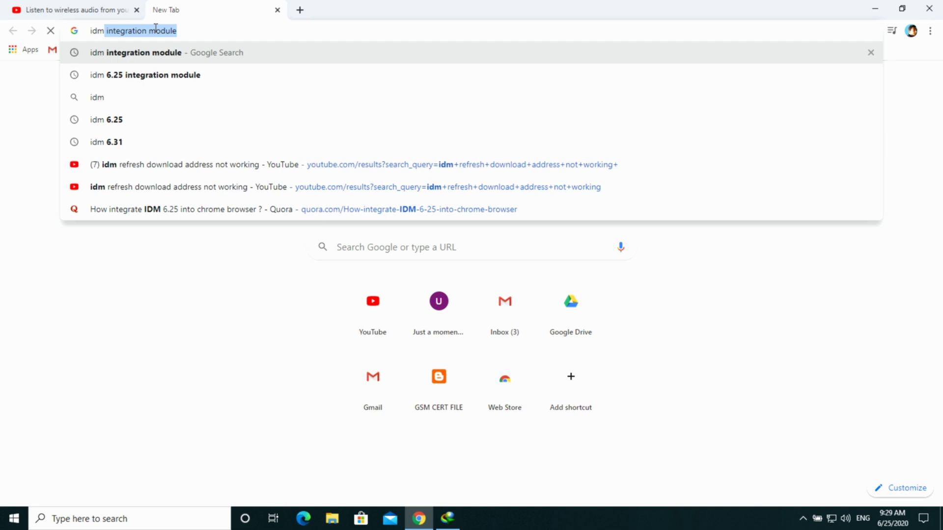
key(Return)
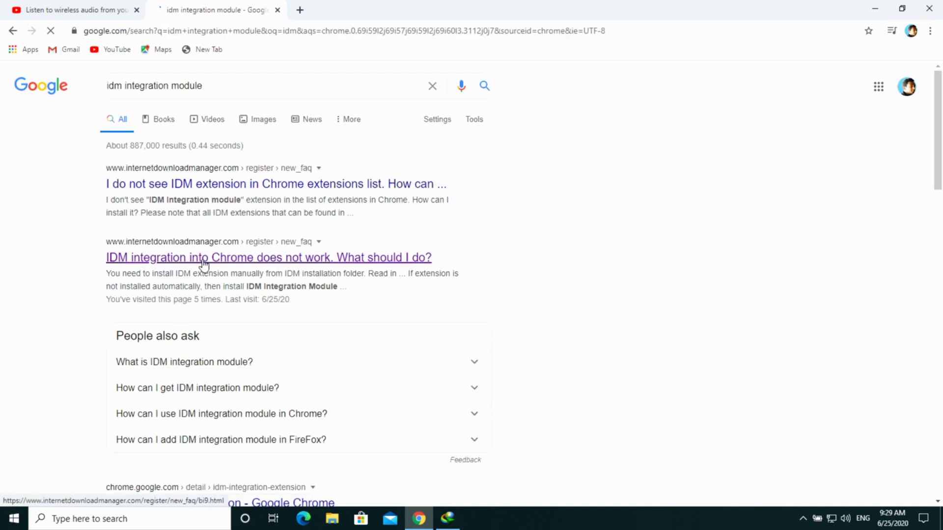
- Open the search result "IDM integration into Chrome does not work. What should I do?" and read through its instructions
click(204, 265)
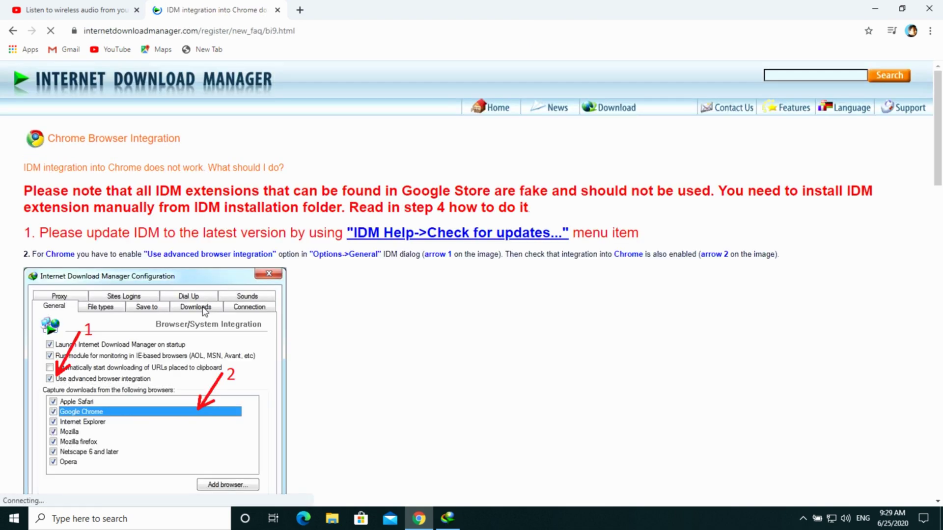
scroll(361, 310, down, 10)
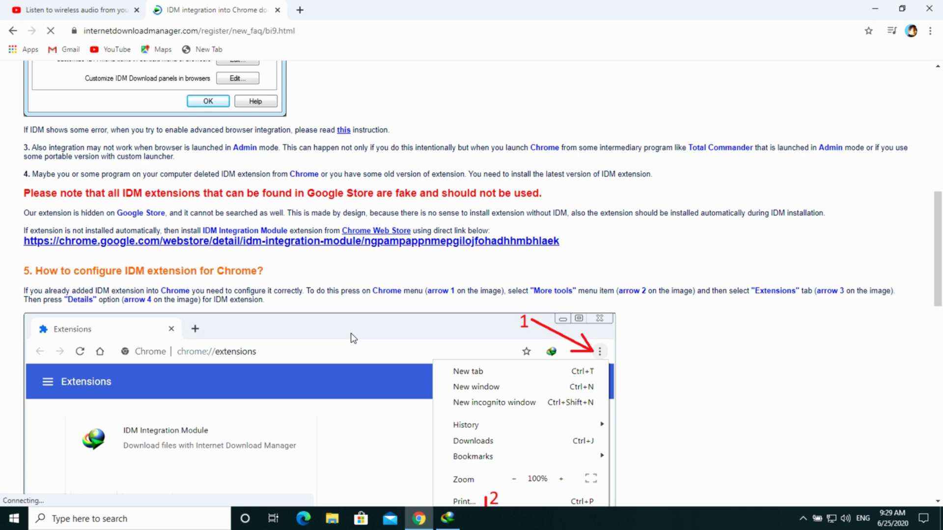
scroll(216, 229, up, 5)
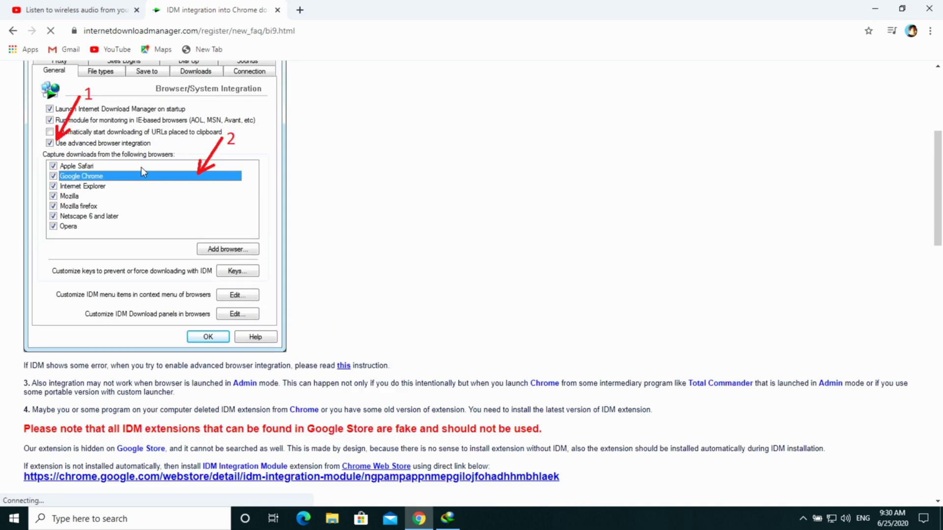
scroll(98, 199, down, 6)
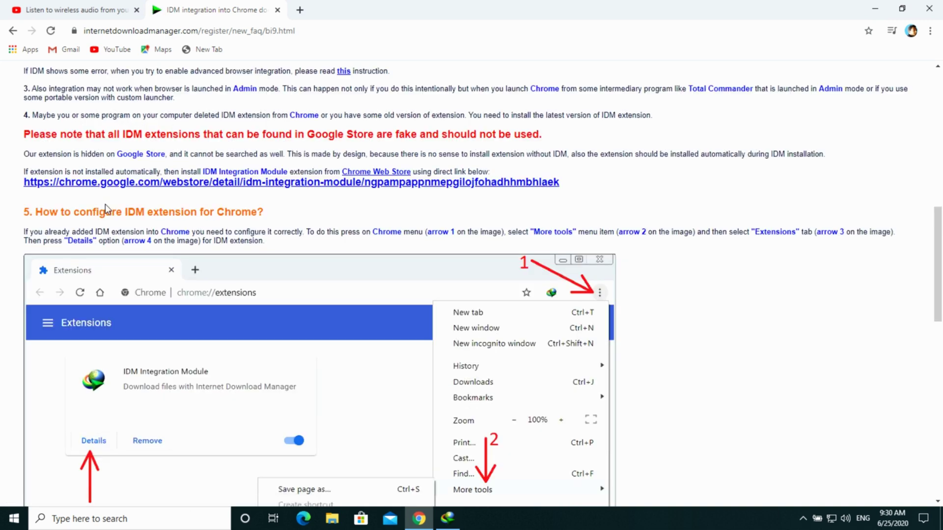
scroll(284, 209, down, 14)
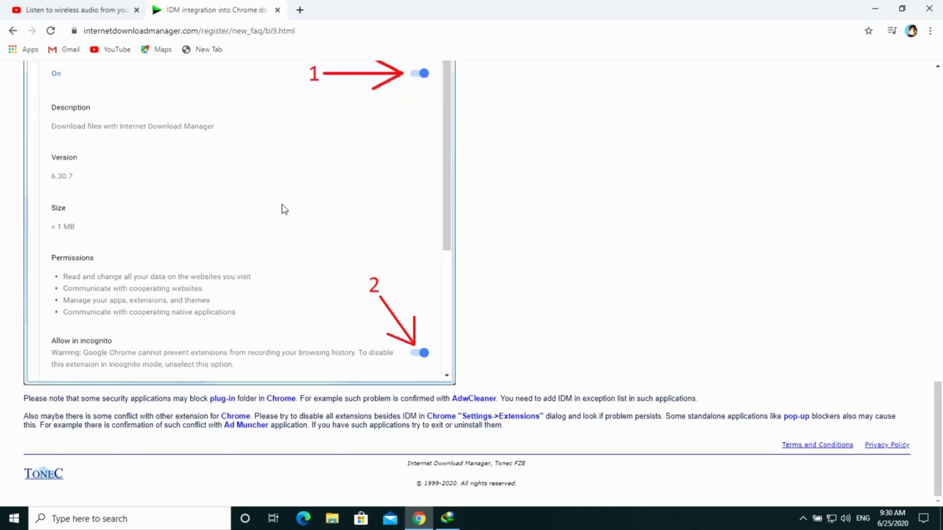
scroll(283, 209, up, 7)
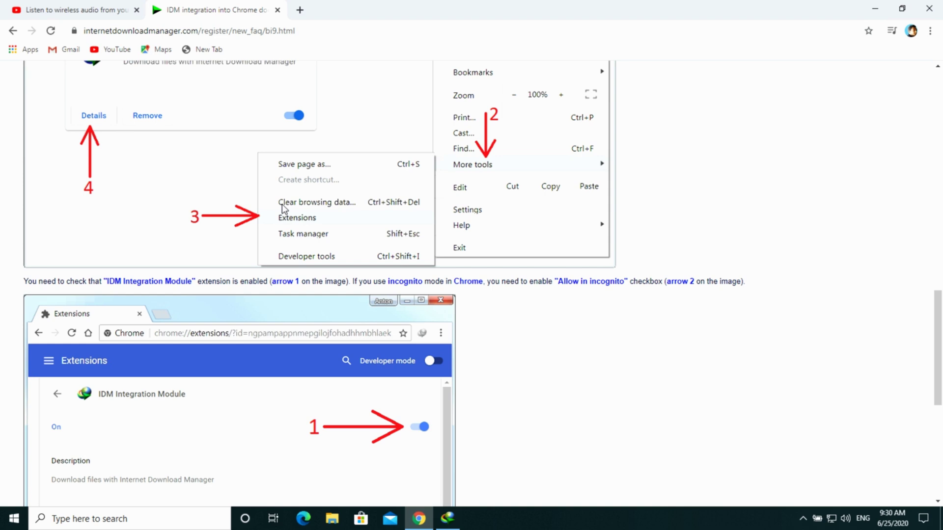
scroll(283, 209, up, 6)
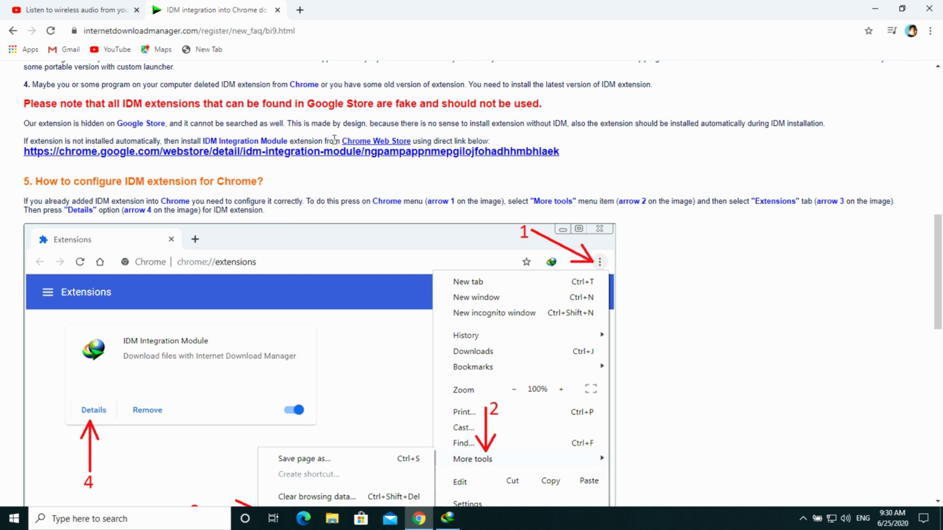
- Open the IDM Integration Module page in the Chrome Web Store from the instructions and add the extension to Chrome
click(359, 141)
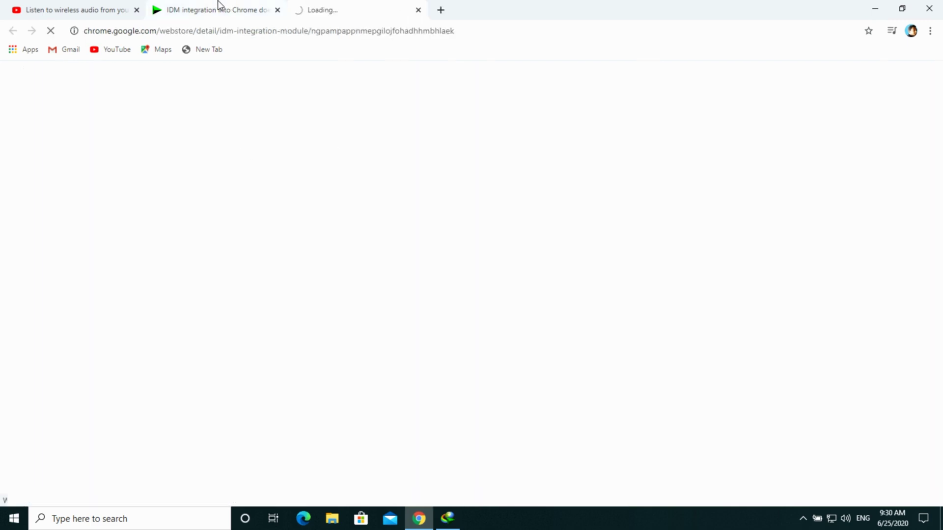
click(194, 13)
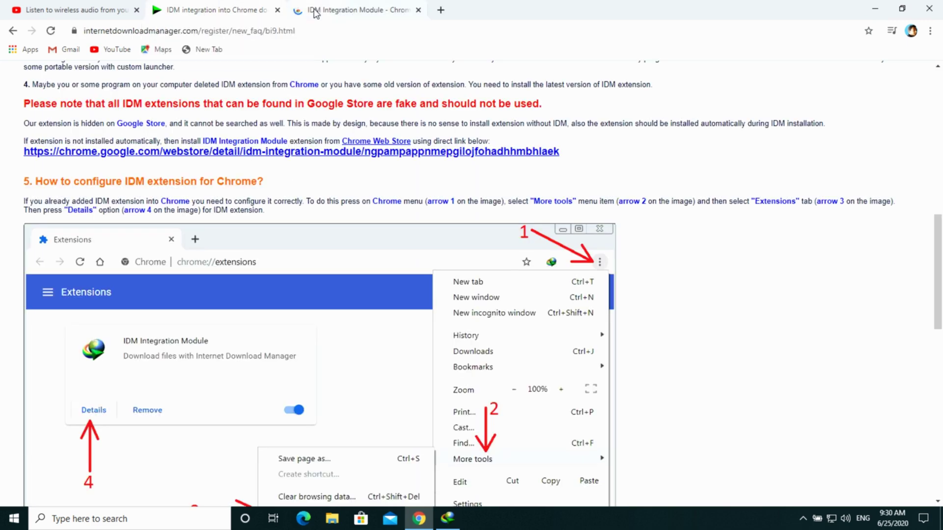
click(317, 11)
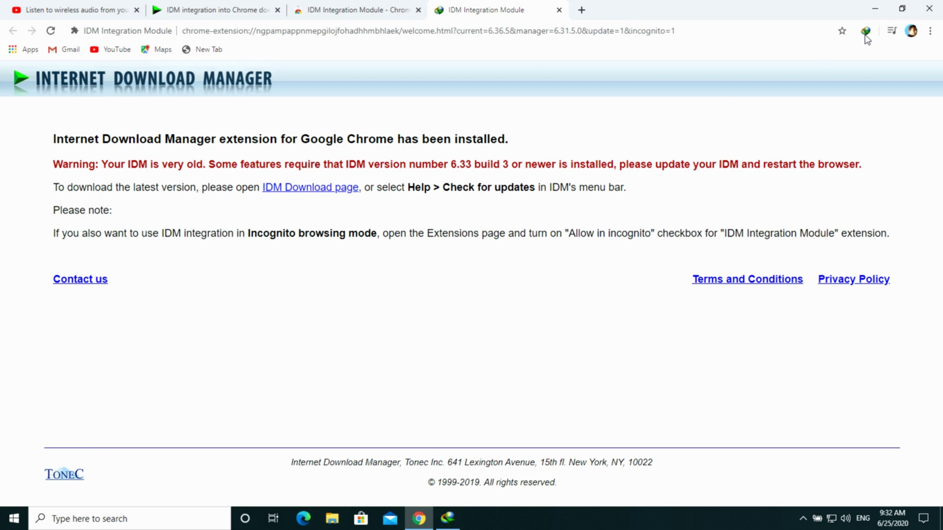
- Open the management page of the IDM Integration Module extension and switch the extension off and back on
right_click(865, 35)
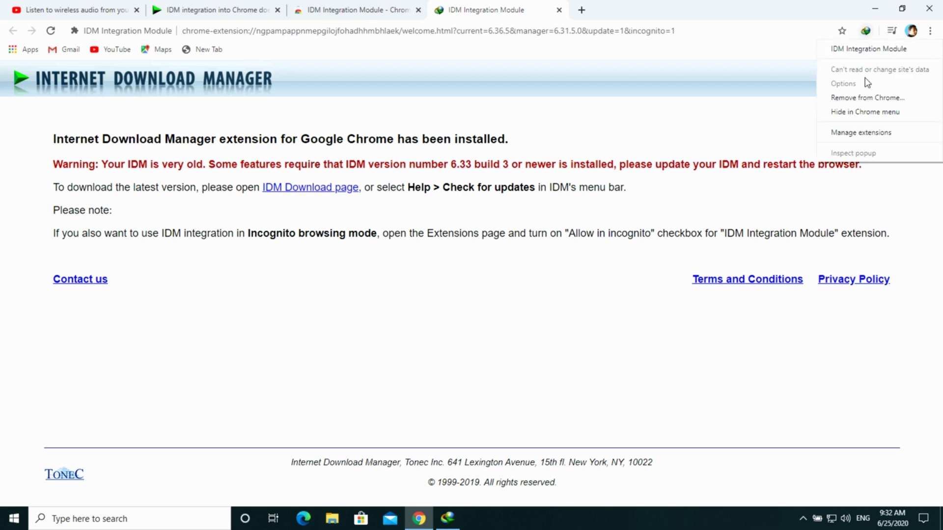
click(848, 132)
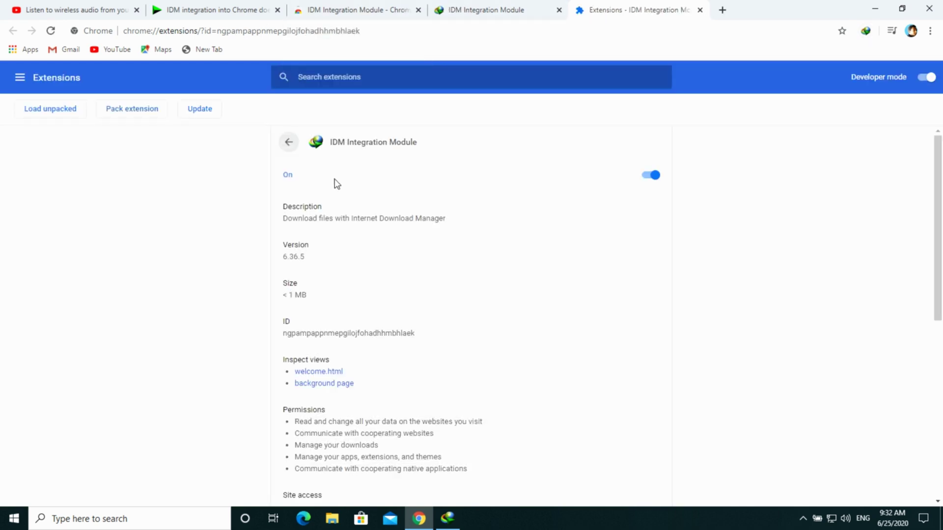
click(650, 179)
click(651, 179)
- Allow the IDM Integration Module in incognito and give it access to file URLs
scroll(347, 219, down, 6)
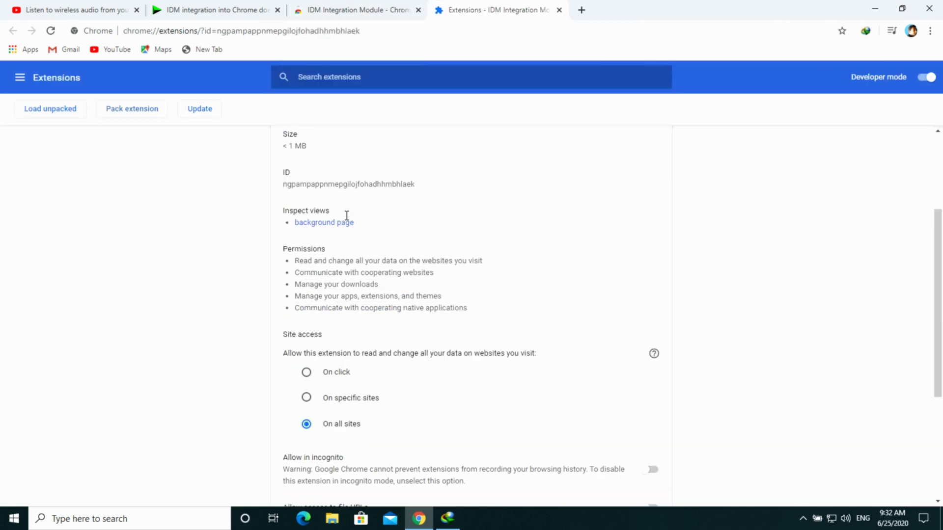
click(651, 325)
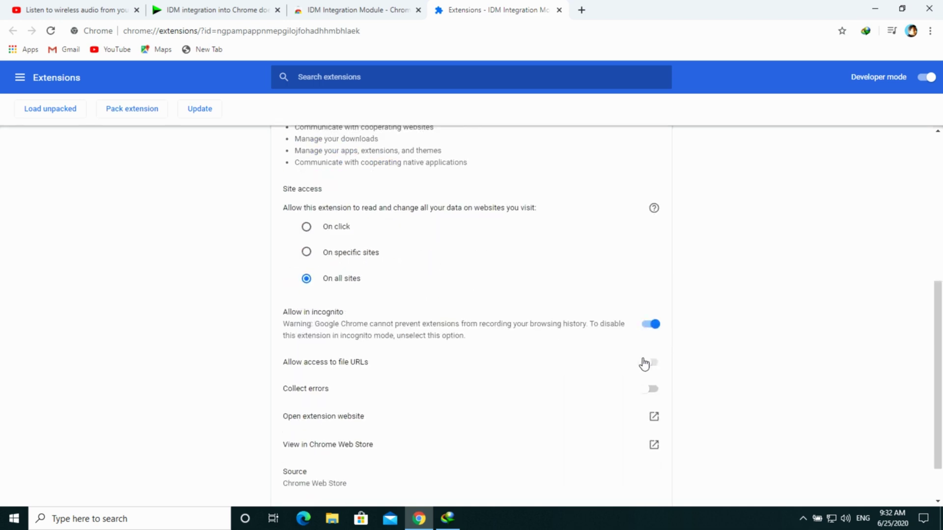
click(650, 362)
scroll(284, 230, down, 1)
- Update the installed extensions and review the IDM Integration Module's settings
scroll(296, 238, up, 6)
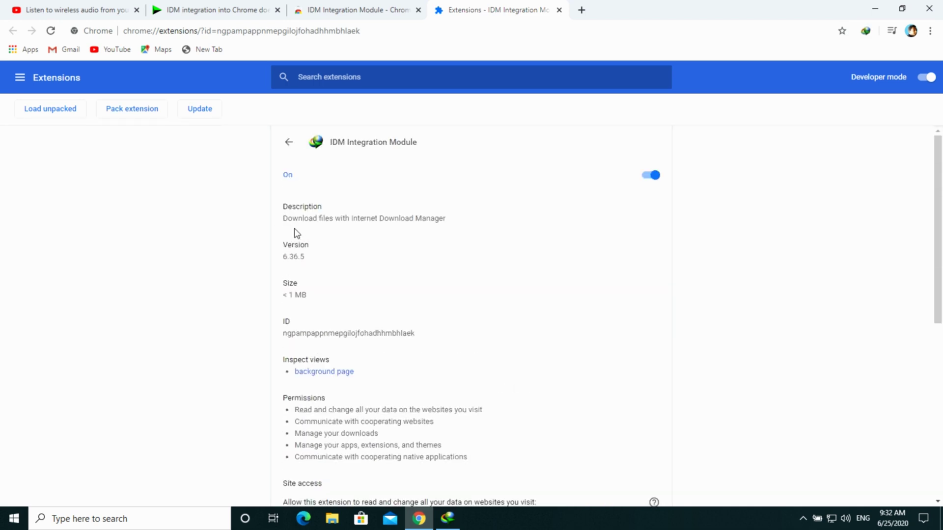
scroll(294, 228, down, 4)
click(207, 112)
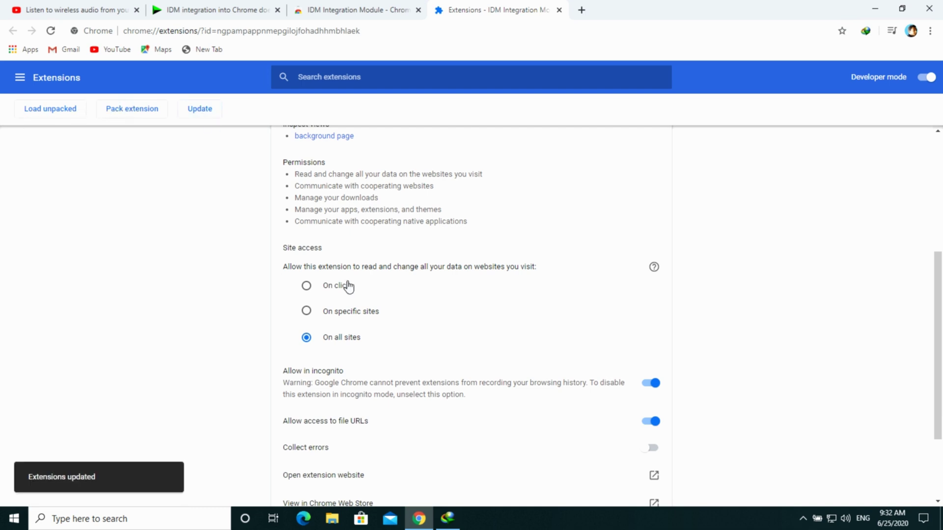
scroll(348, 285, down, 2)
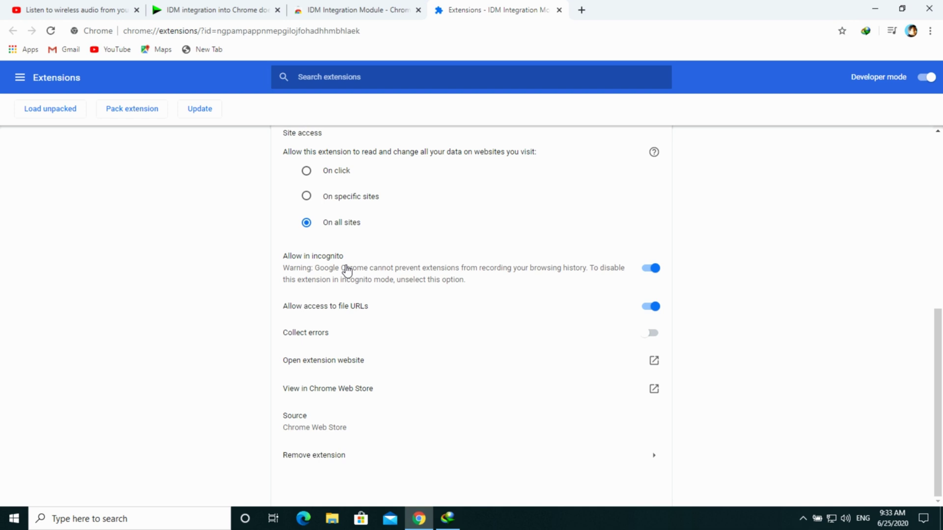
scroll(347, 269, up, 6)
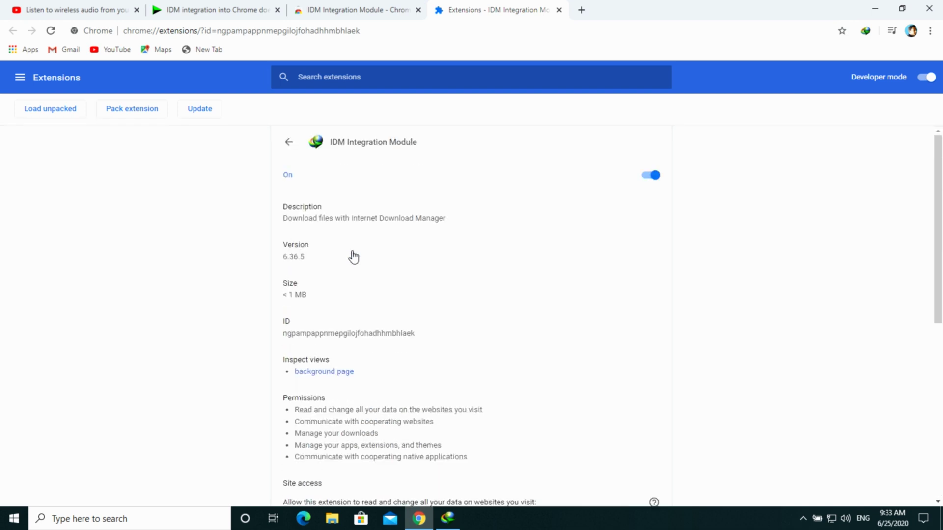
- Close the extension settings and Chrome Web Store tabs and return to the YouTube video
click(559, 9)
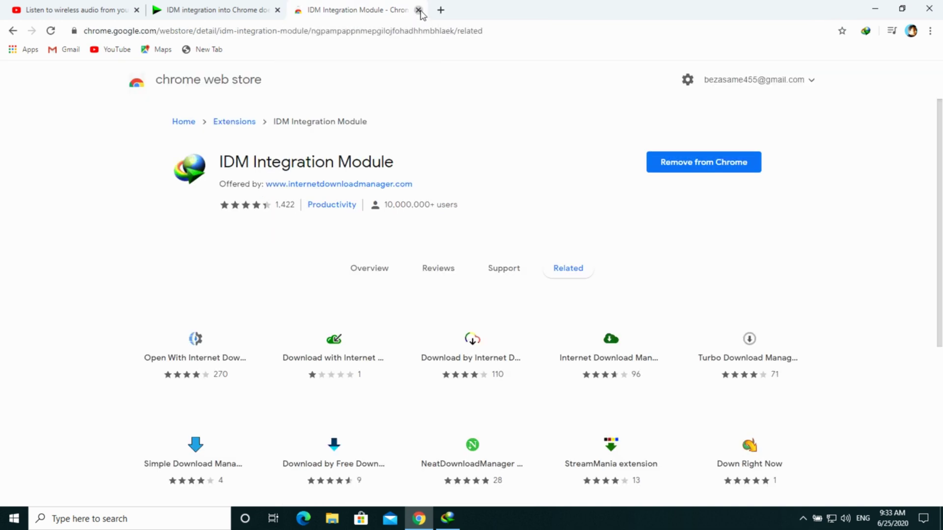
click(418, 10)
click(103, 16)
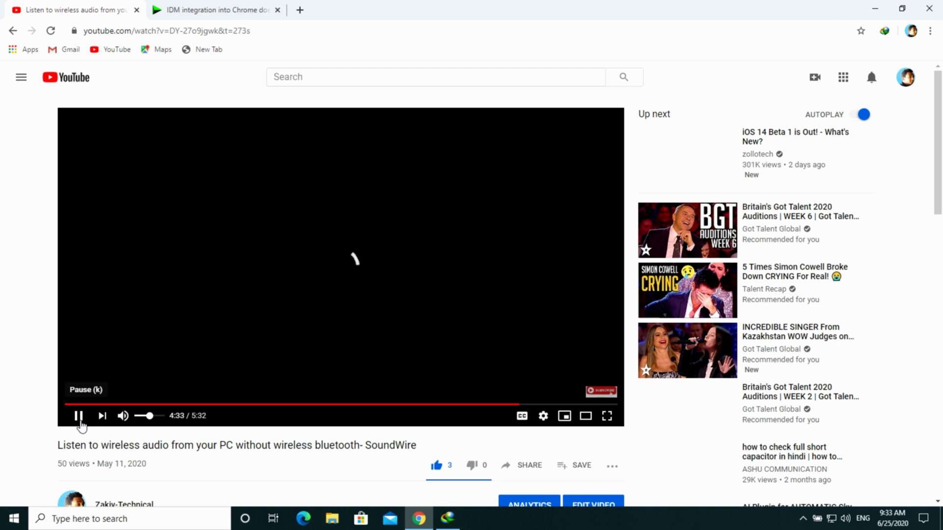
- Seek the YouTube video to 2:25, open its playback settings and pause playback
drag(406, 406, 306, 406)
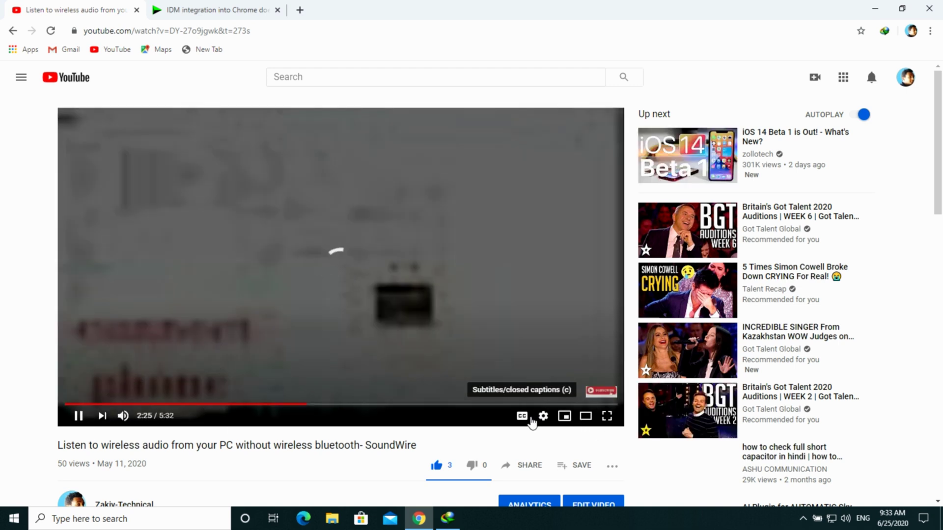
click(543, 417)
click(441, 278)
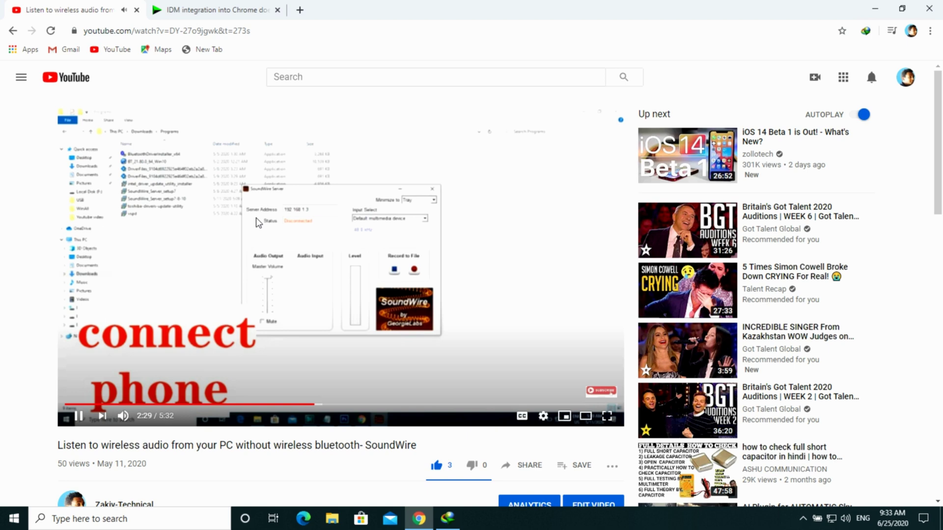
click(268, 187)
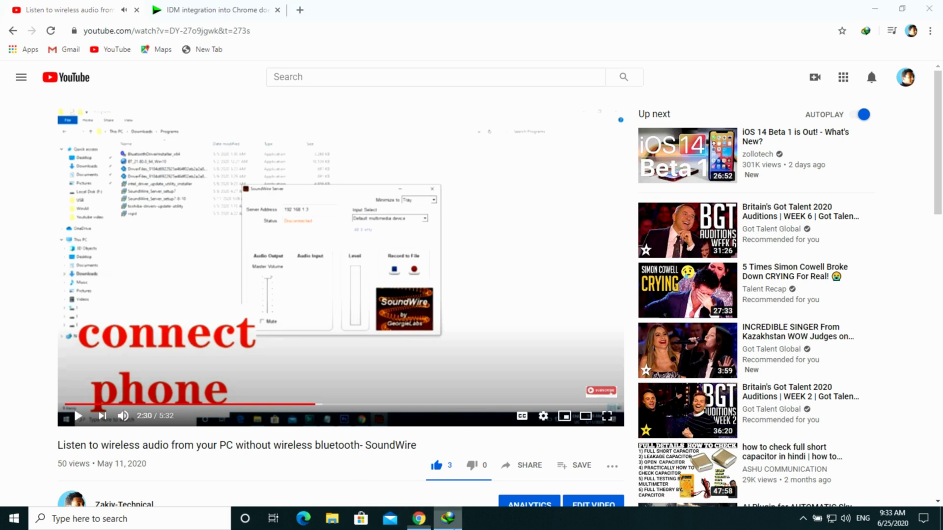
- Switch to Internet Download Manager and review its browser context-menu items and special-key settings in the configuration options
click(448, 518)
click(78, 20)
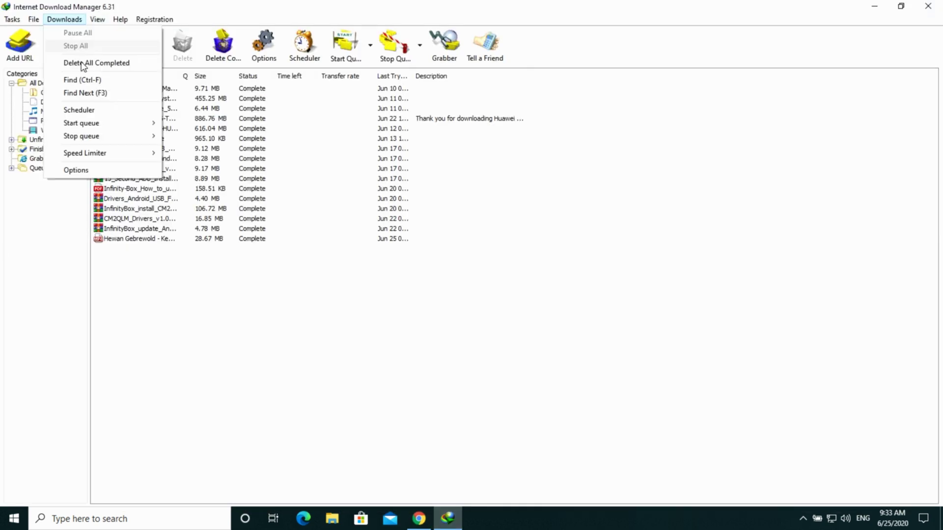
click(93, 171)
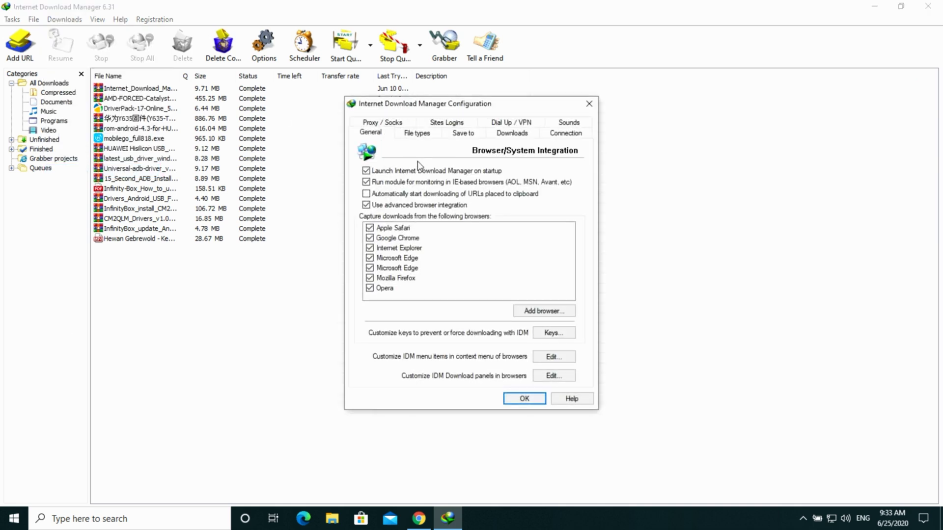
click(555, 359)
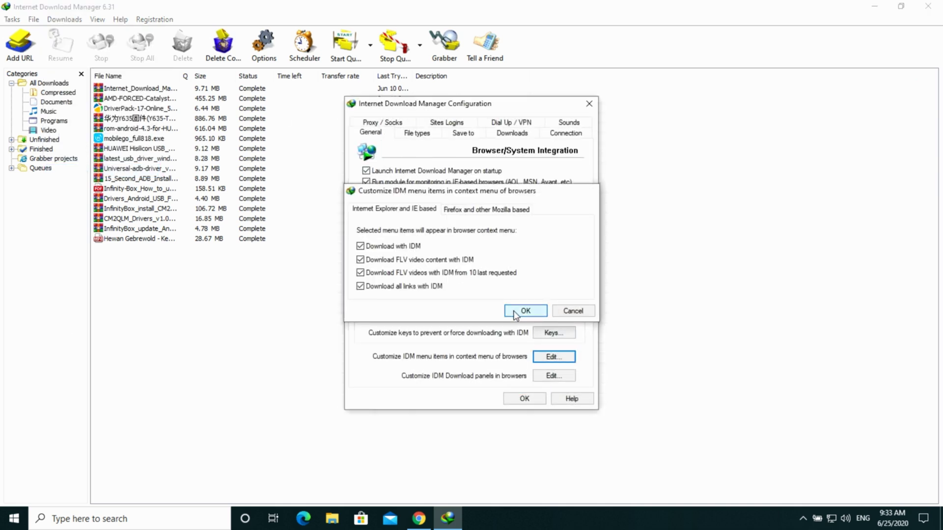
click(515, 312)
click(554, 357)
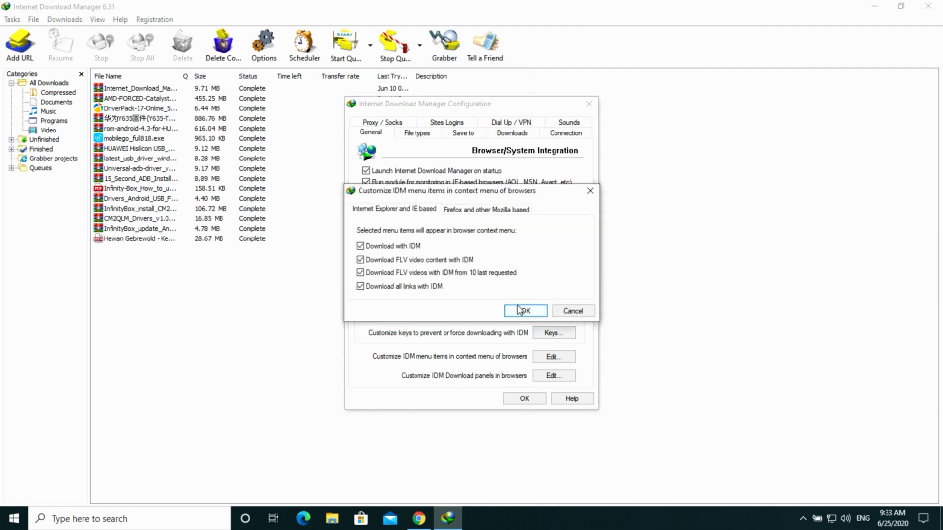
click(519, 310)
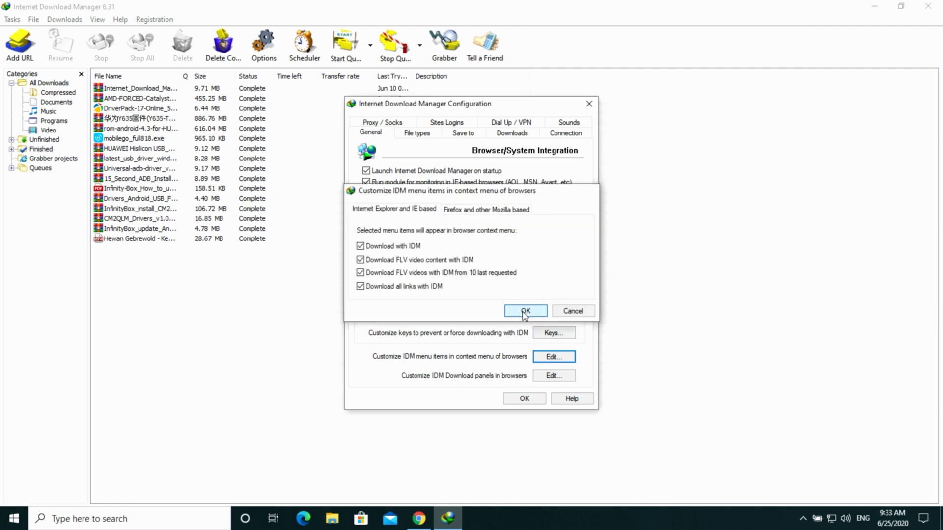
click(567, 333)
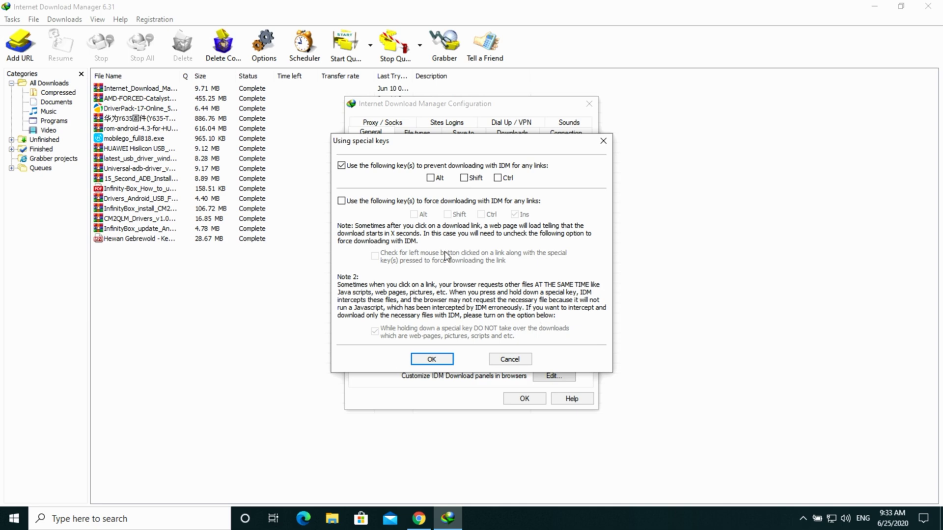
click(432, 359)
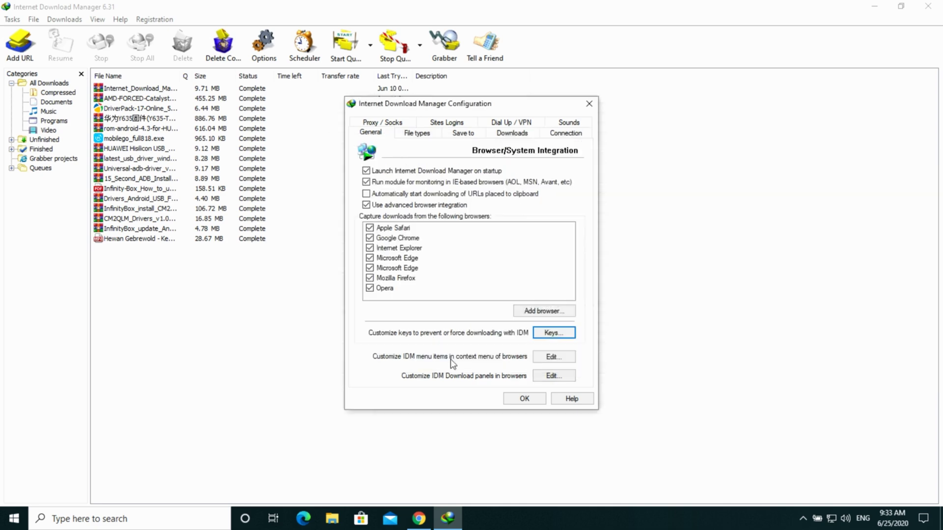
- Enable the web-player download panel for all listed file types and save the IDM configuration
click(543, 378)
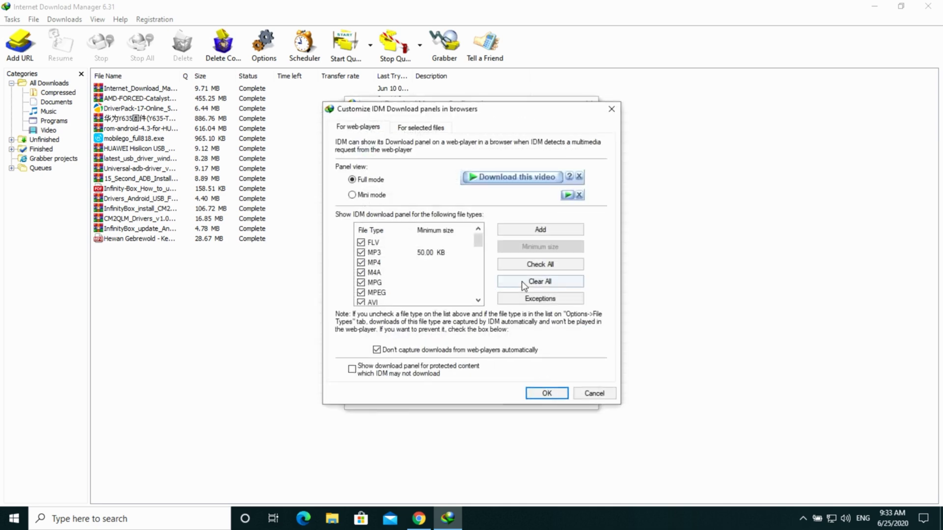
click(536, 265)
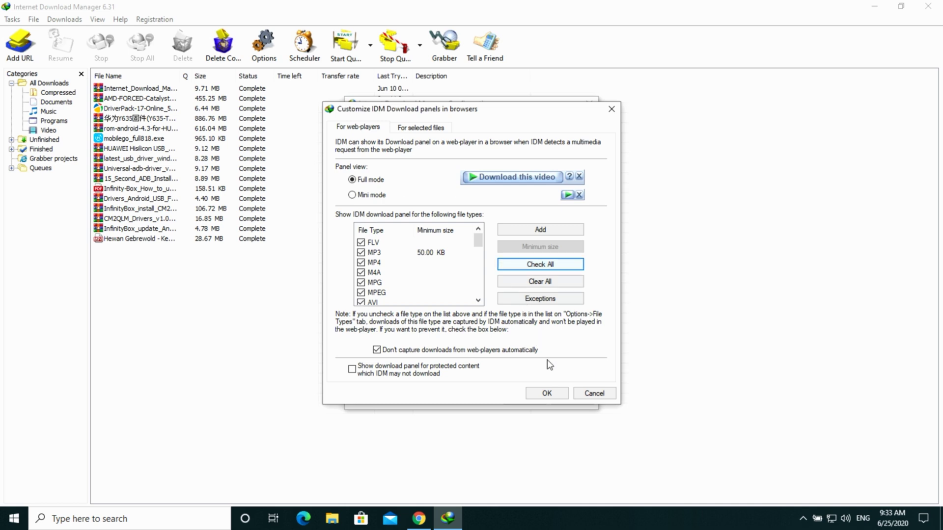
click(435, 350)
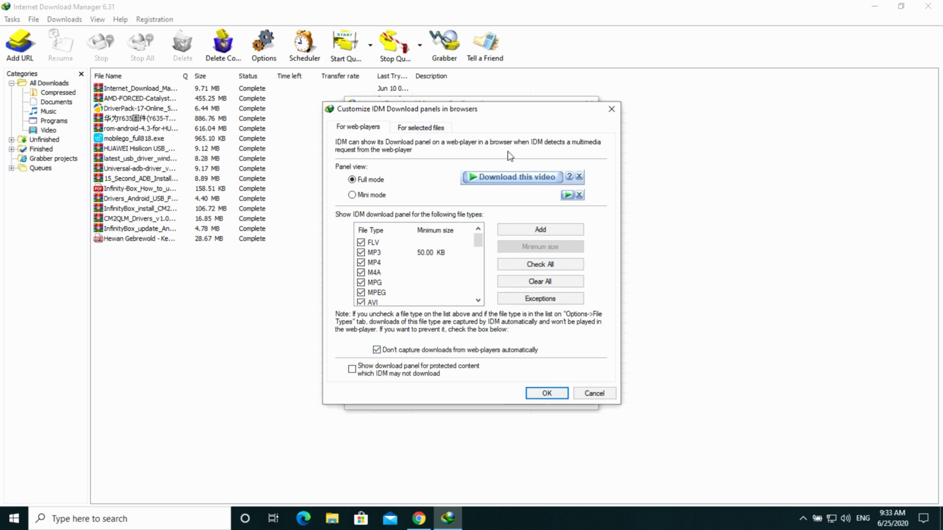
click(529, 283)
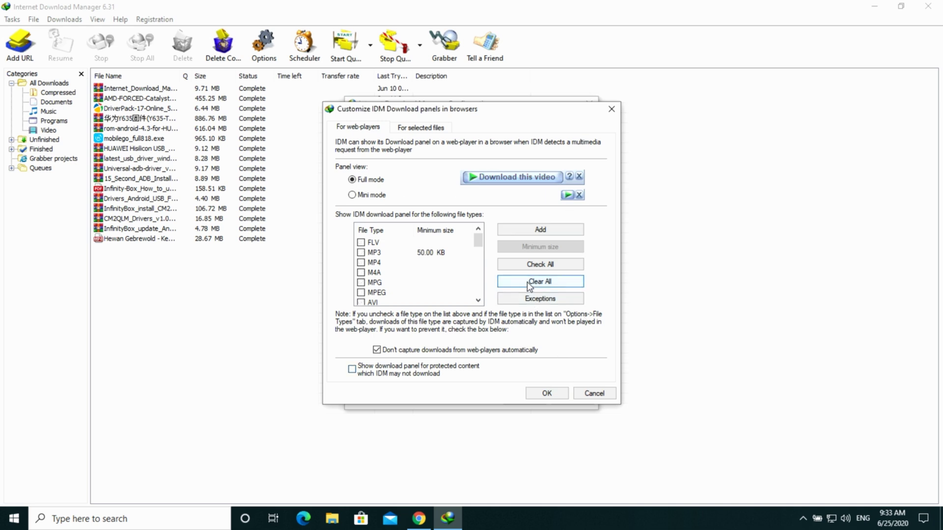
click(530, 265)
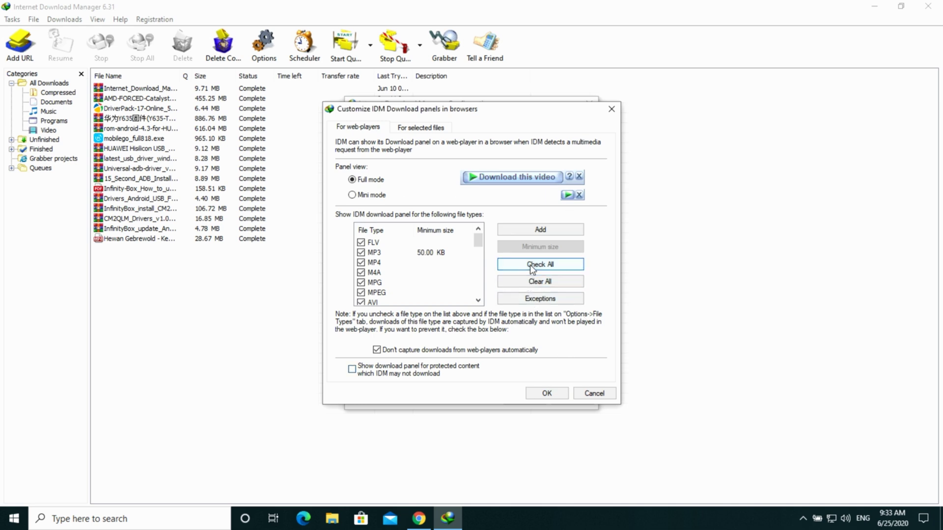
click(547, 394)
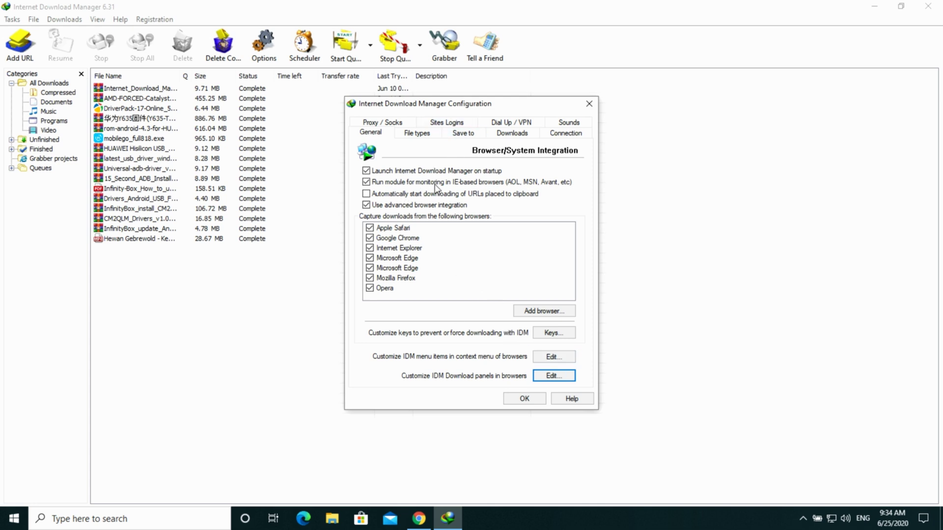
click(523, 399)
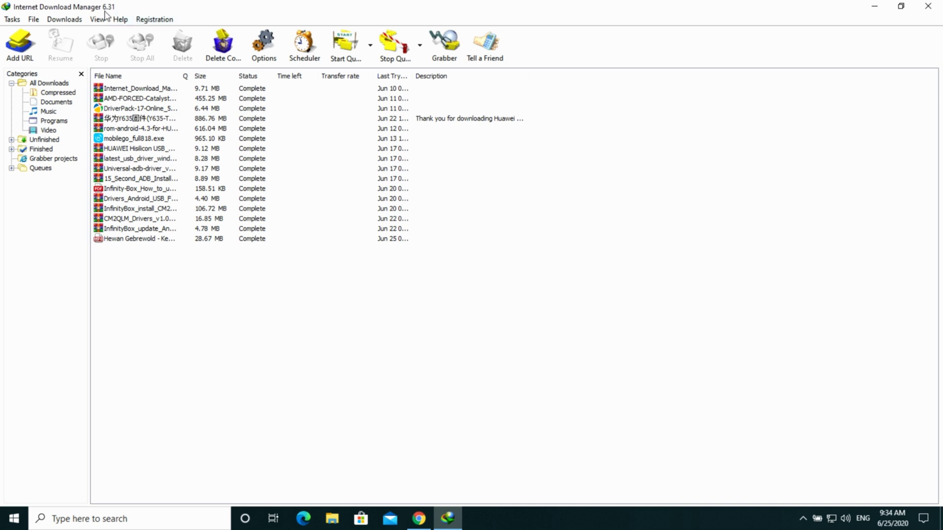
- Check for Internet Download Manager updates and start the update to version 6.37 Build 15
click(121, 22)
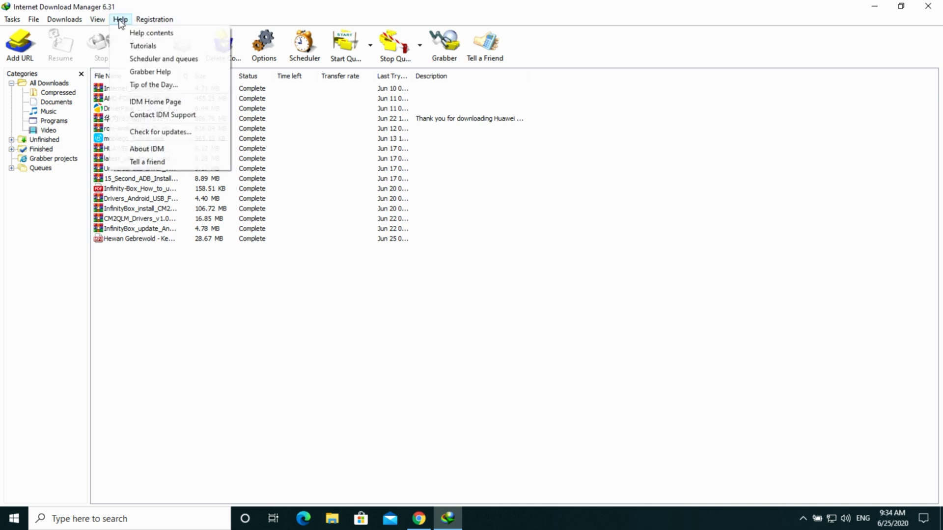
click(157, 136)
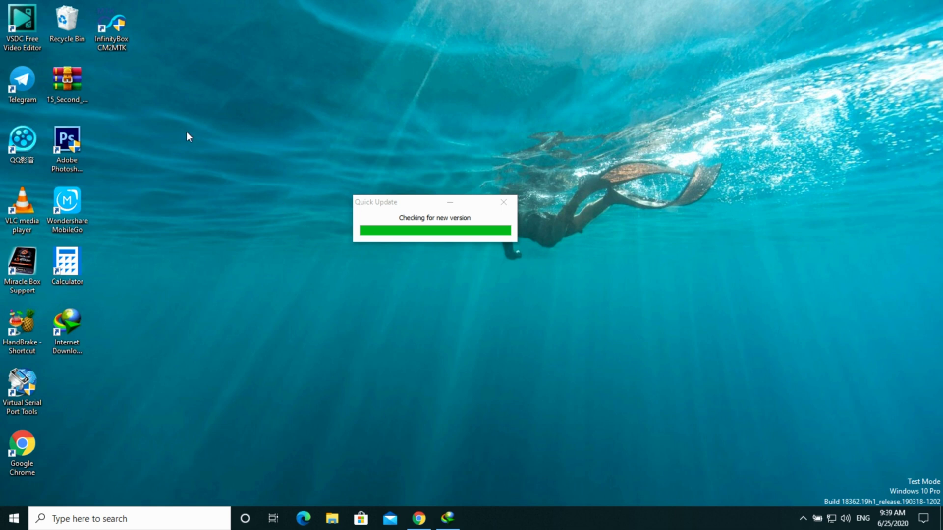
right_click(201, 84)
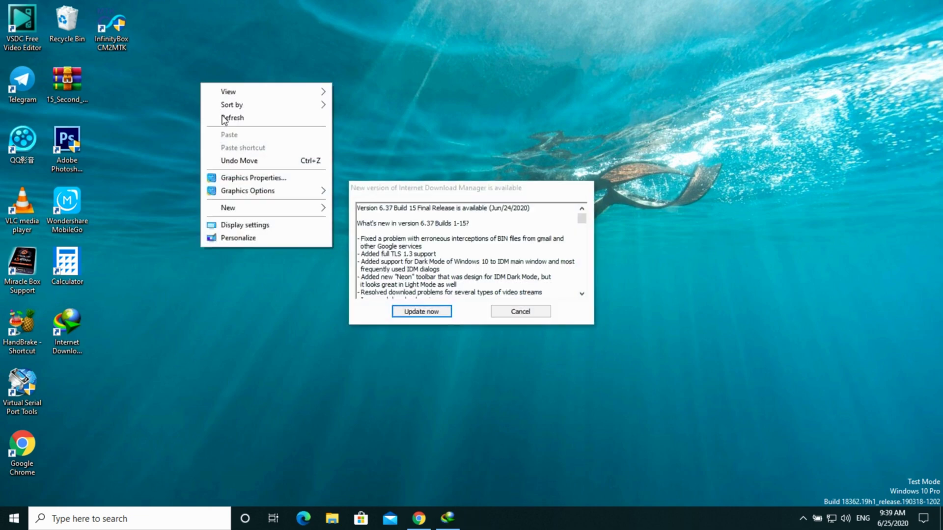
click(372, 277)
click(421, 311)
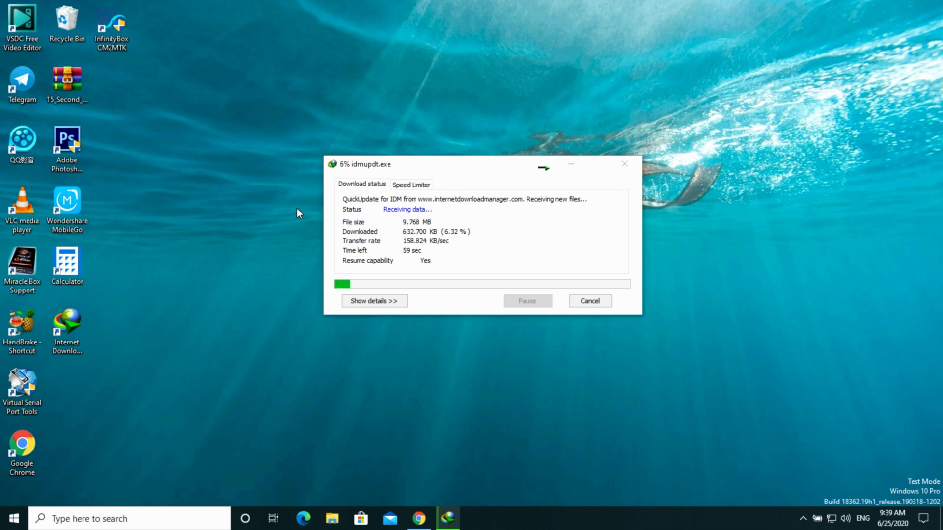
click(371, 300)
click(370, 296)
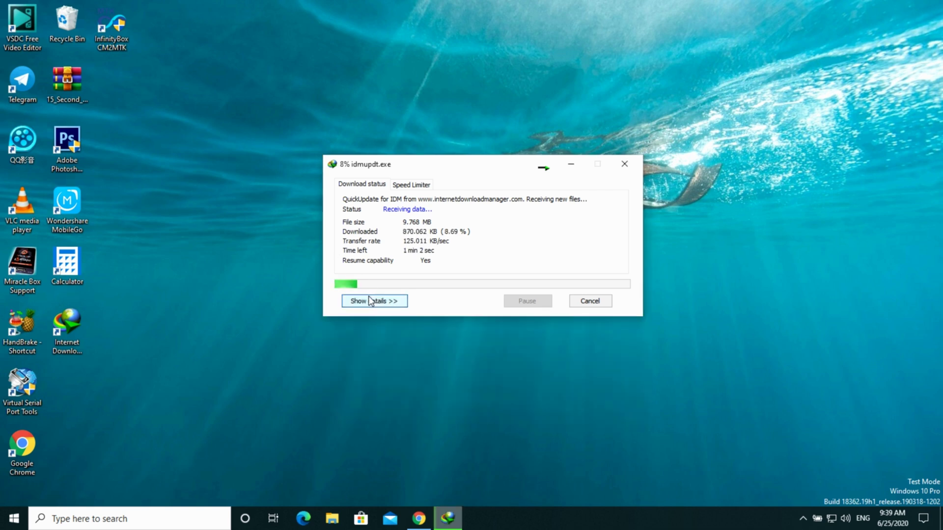
right_click(274, 189)
click(308, 227)
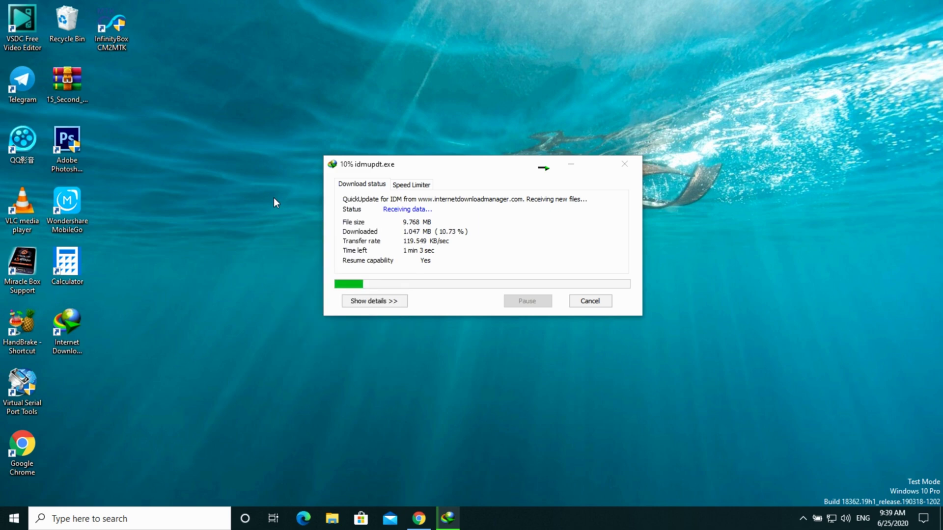
right_click(273, 198)
click(305, 231)
right_click(259, 203)
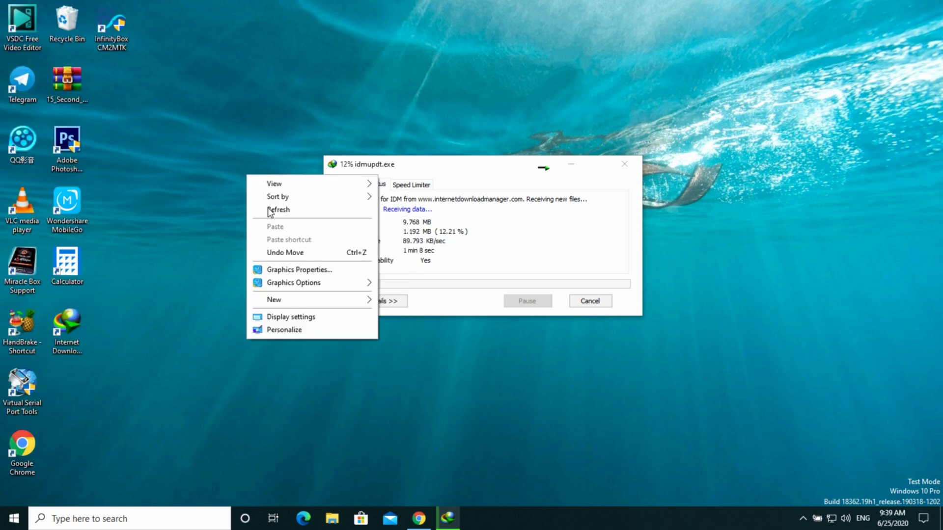
click(268, 211)
right_click(253, 170)
click(266, 206)
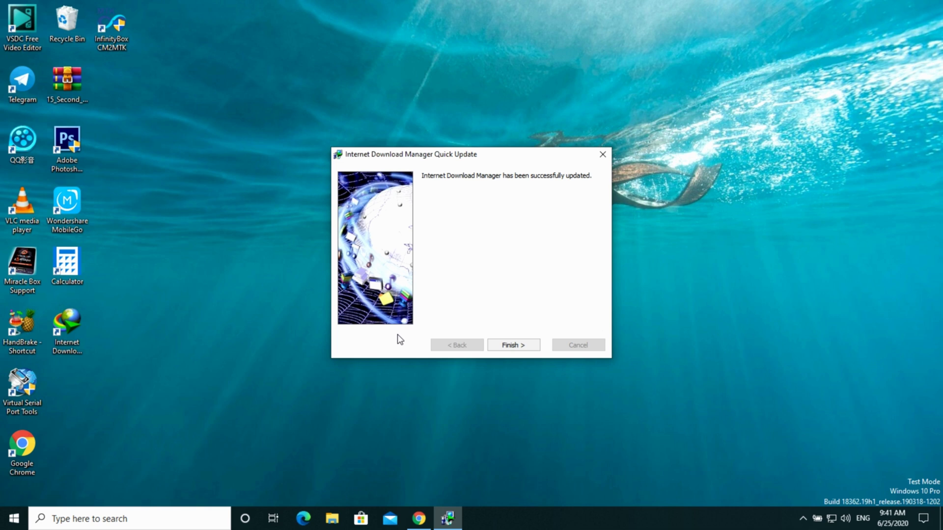
- Finish the IDM quick update, acknowledge the Chrome integration notice and decline the computer reboot
click(511, 346)
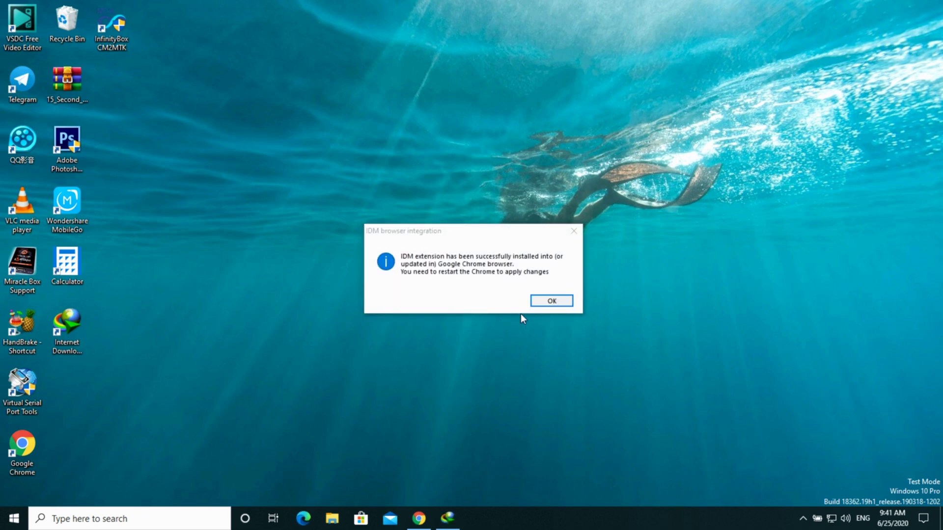
click(552, 301)
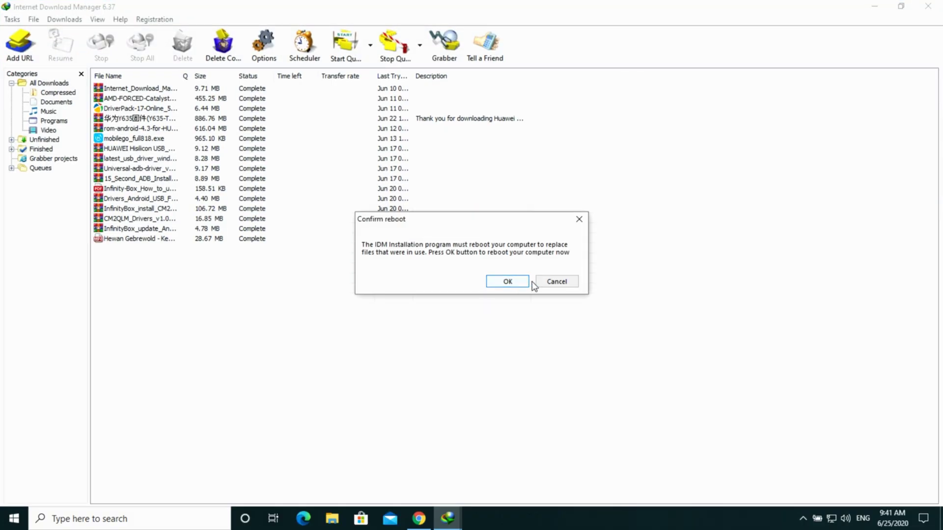
click(554, 282)
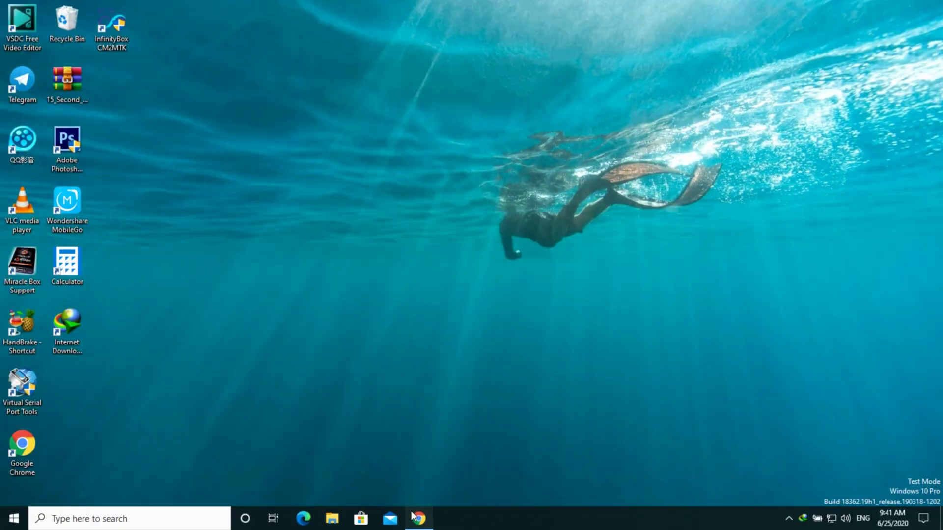
- Switch to Chrome, reload the YouTube video page and seek the video to about 3:13
click(419, 518)
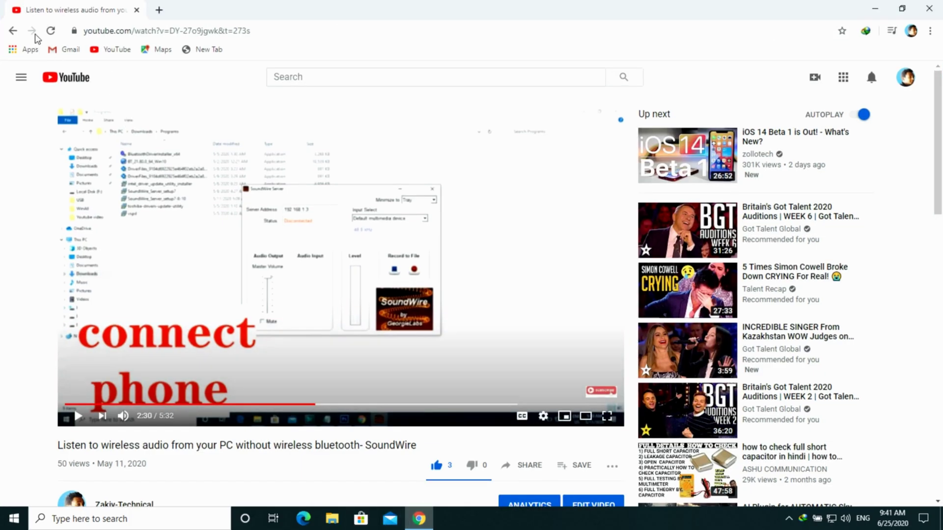
click(49, 30)
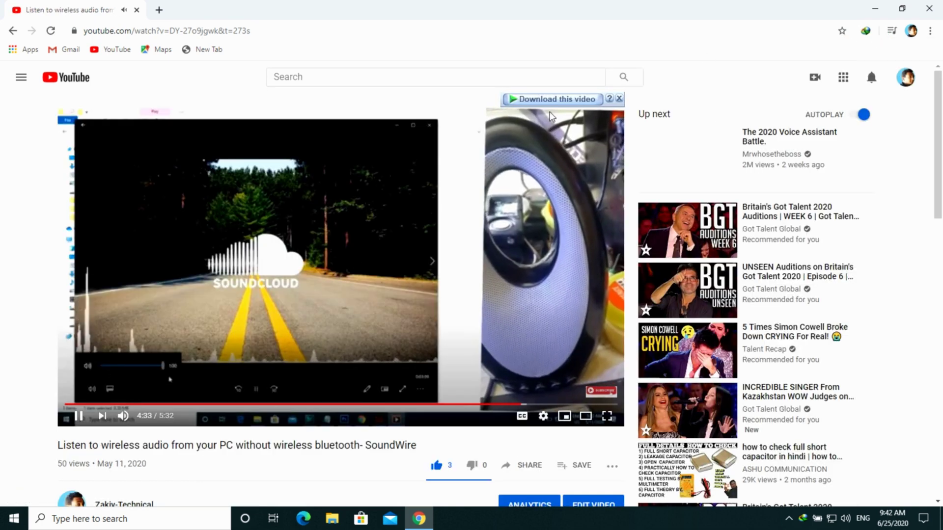
click(386, 405)
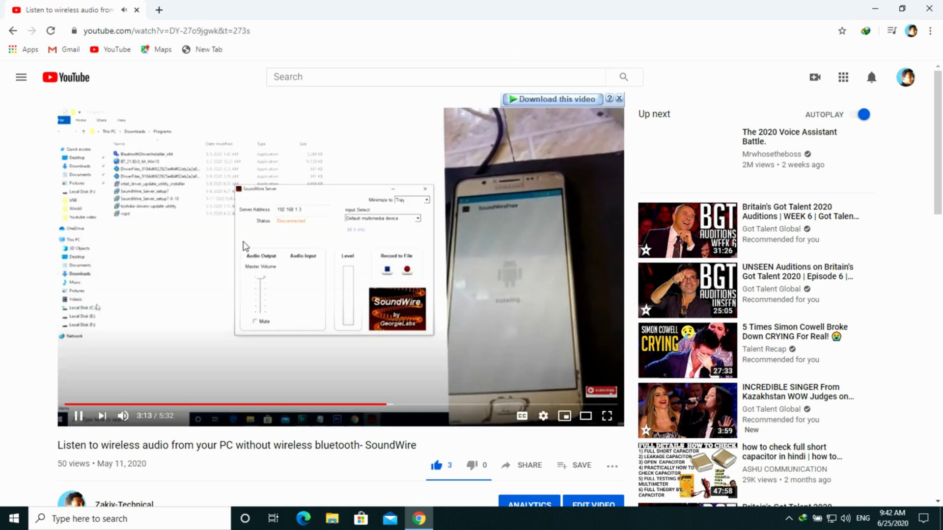
- View the download formats IDM offers for the YouTube video and dismiss the list
click(529, 101)
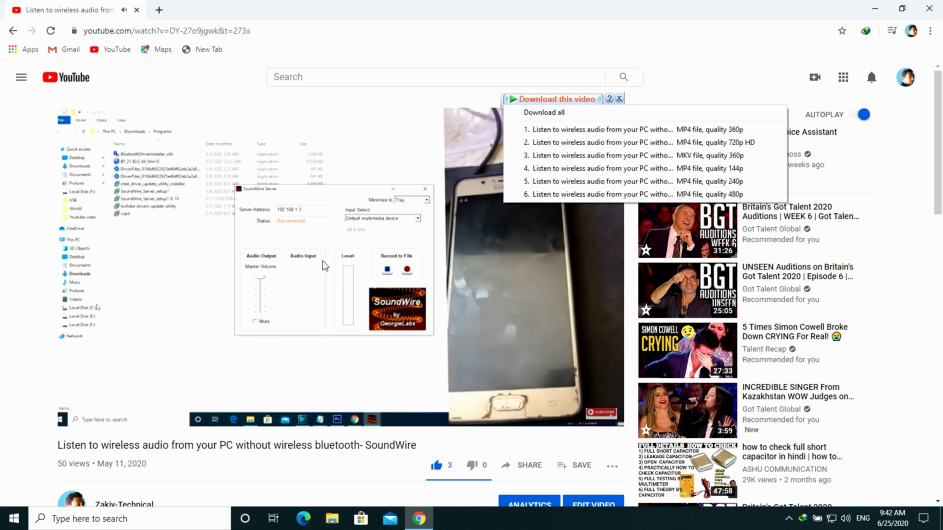
click(318, 263)
click(319, 268)
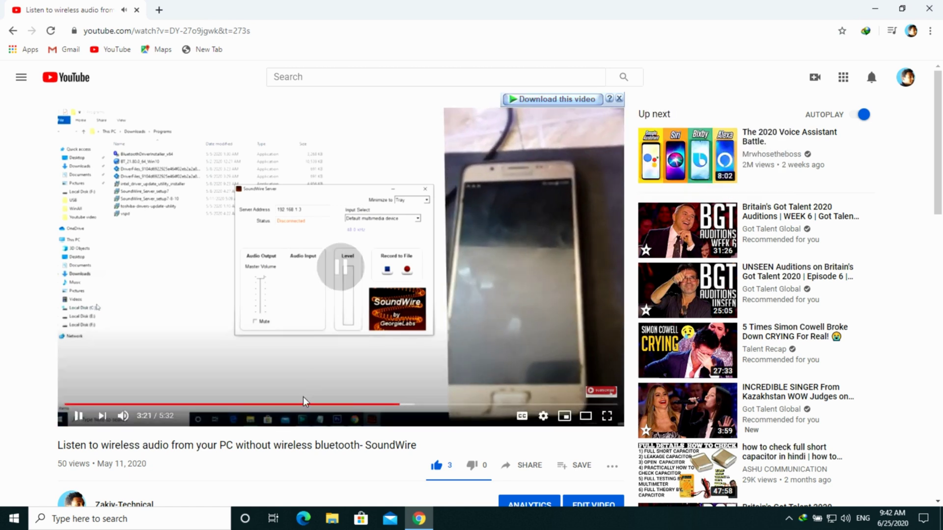
- Choose the 720p HD MP4 version of the video for download with IDM and cancel the download
click(567, 98)
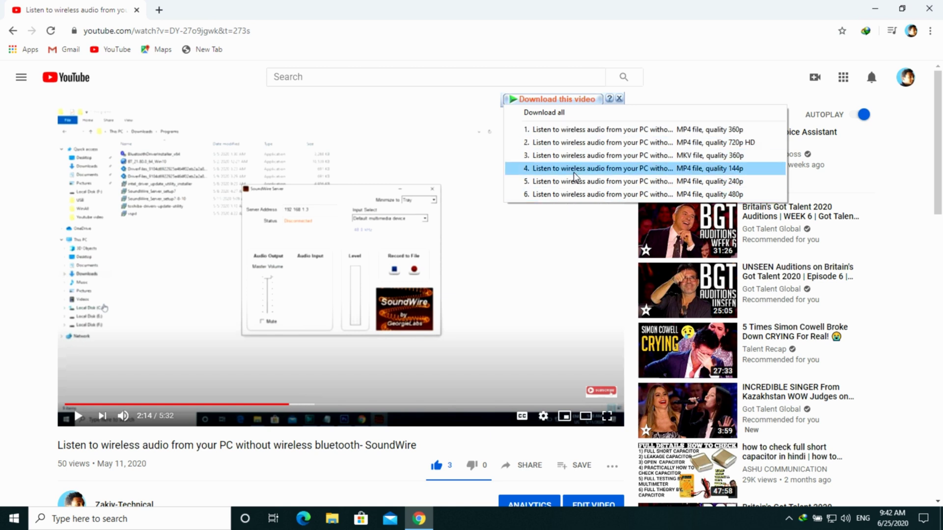
click(576, 142)
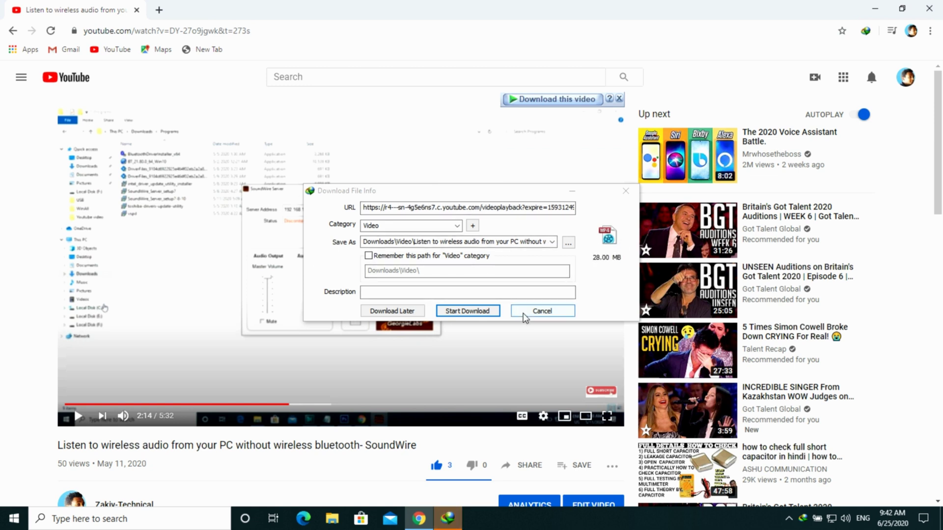
click(535, 310)
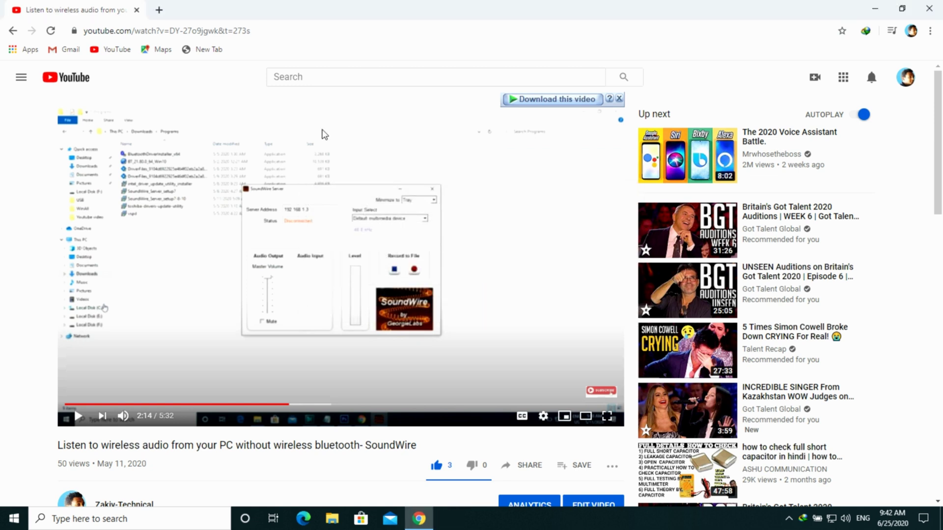